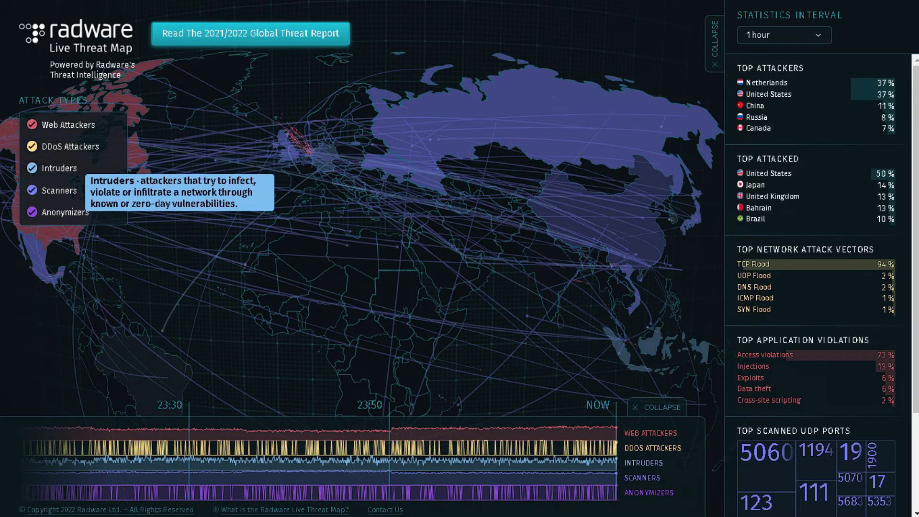
pyautogui.scroll(-2, 815, 287)
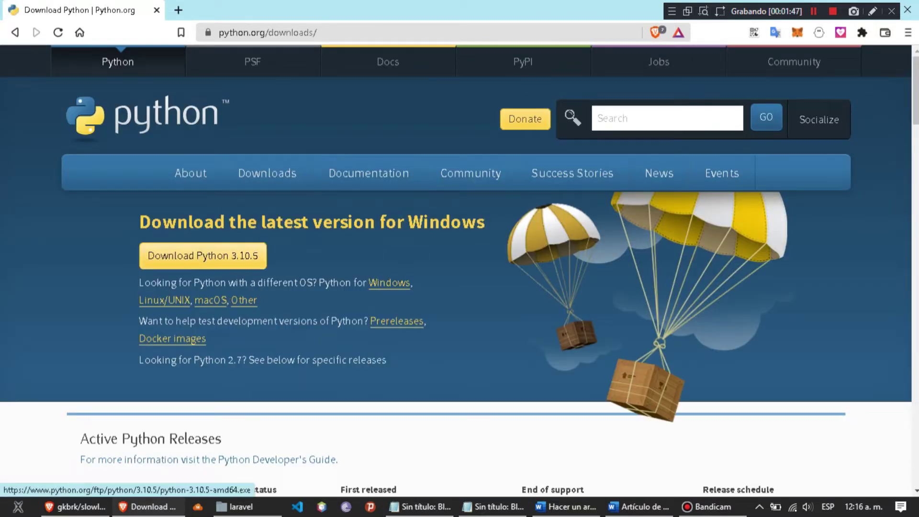
# Start the Python 3.10.5 Windows download from Python.org and cancel saving the installer.
pyautogui.click(203, 256)
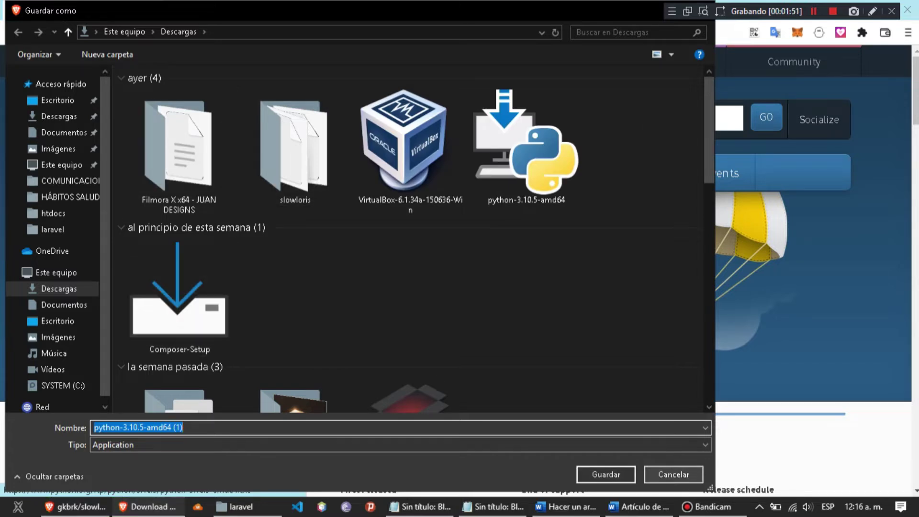
pyautogui.click(674, 474)
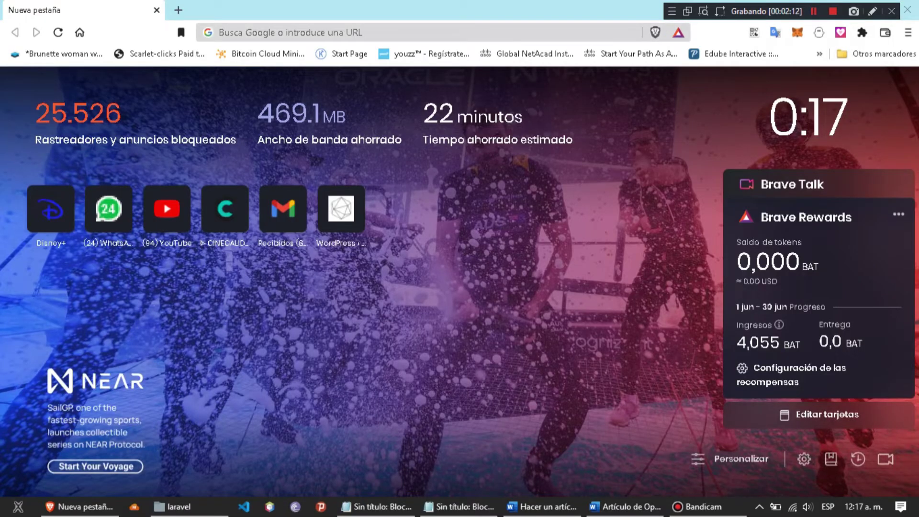
# Load github.com/gkbrk/slowloris and request its Download ZIP, cancelling the save dialog.
pyautogui.write('https://github.com/gkbrk/slowloris')
pyautogui.press('Return')
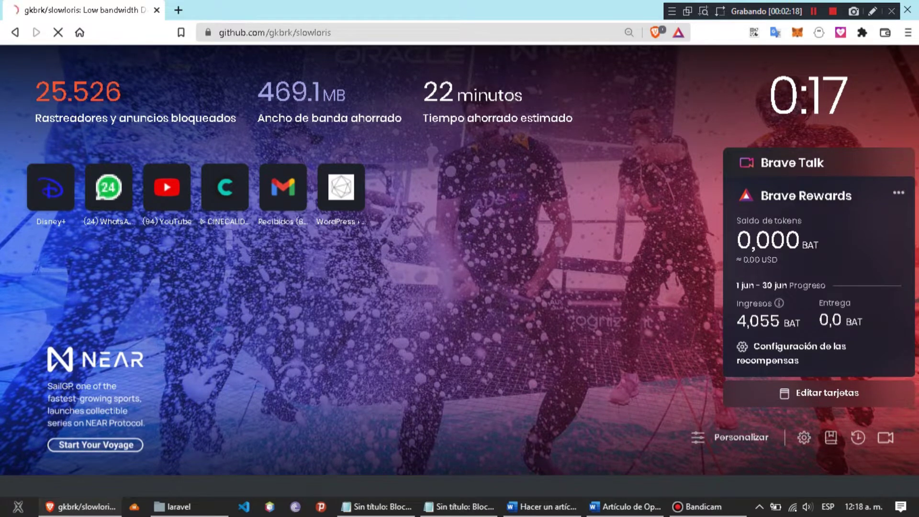
pyautogui.scroll(-5, 460, 288)
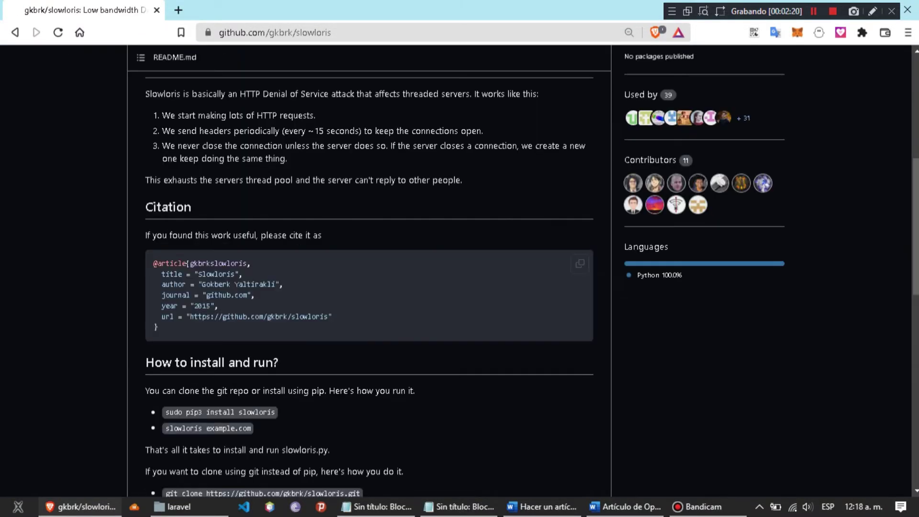
pyautogui.scroll(5, 580, 264)
pyautogui.click(590, 162)
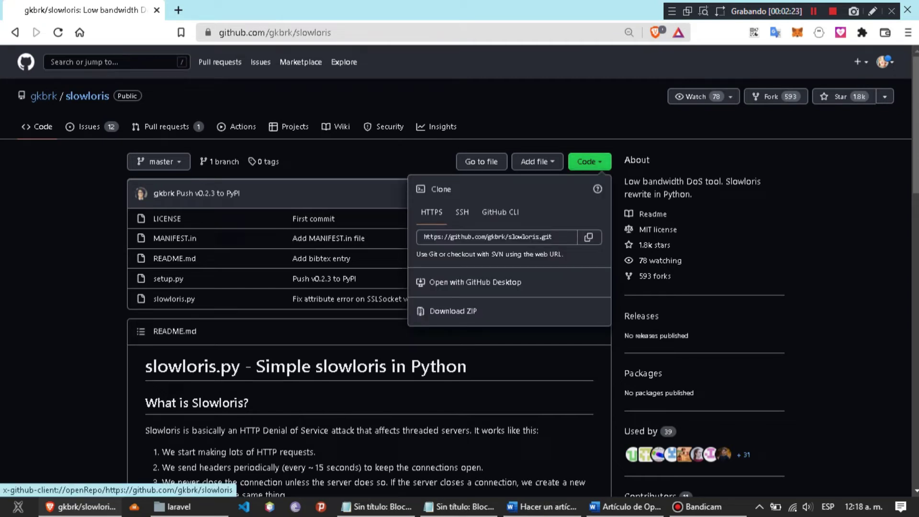
pyautogui.click(454, 311)
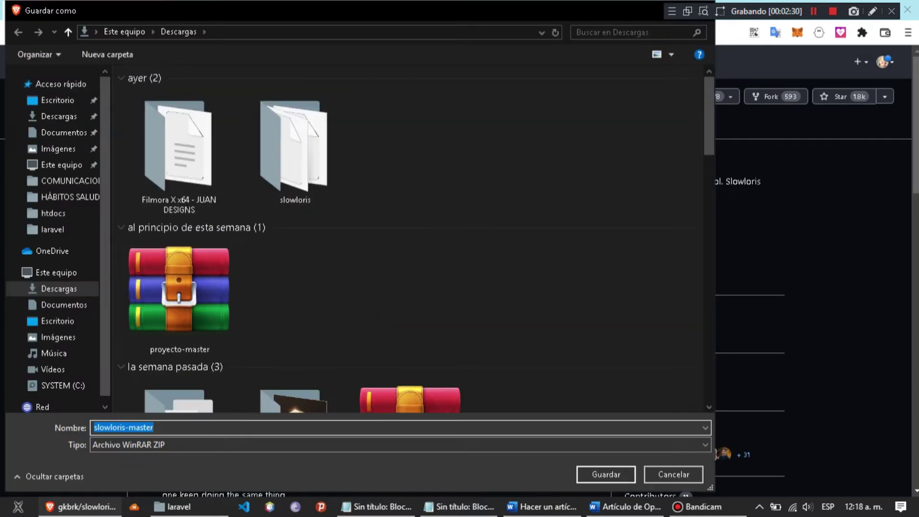
pyautogui.click(675, 474)
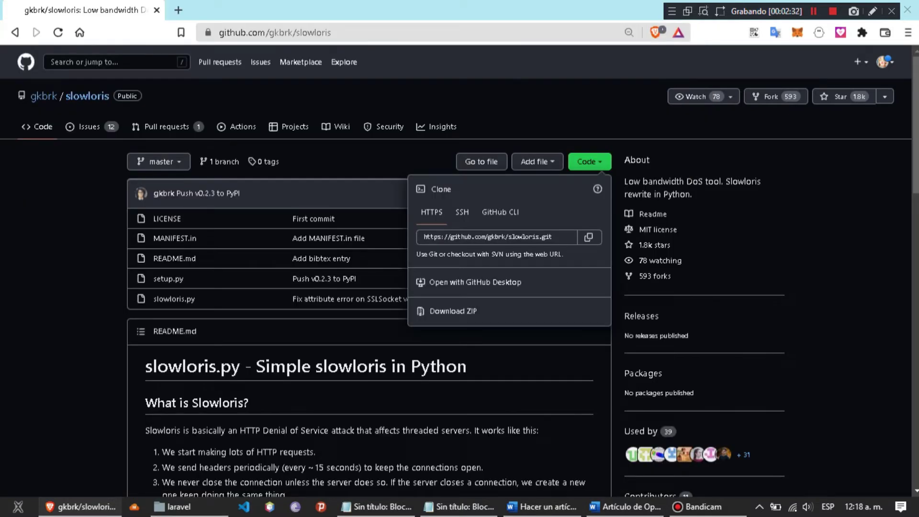
# Bring up File Explorer and go into the Descargas (Downloads) folder.
pyautogui.press('super+e')
pyautogui.doubleClick(172, 157)
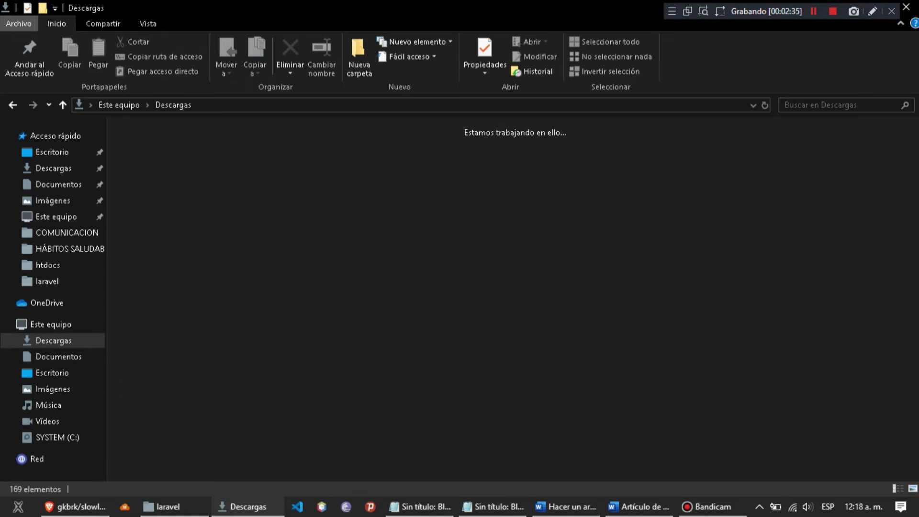
# Enter the downloaded slowloris folder in Descargas.
pyautogui.click(207, 173)
pyautogui.press('Return')
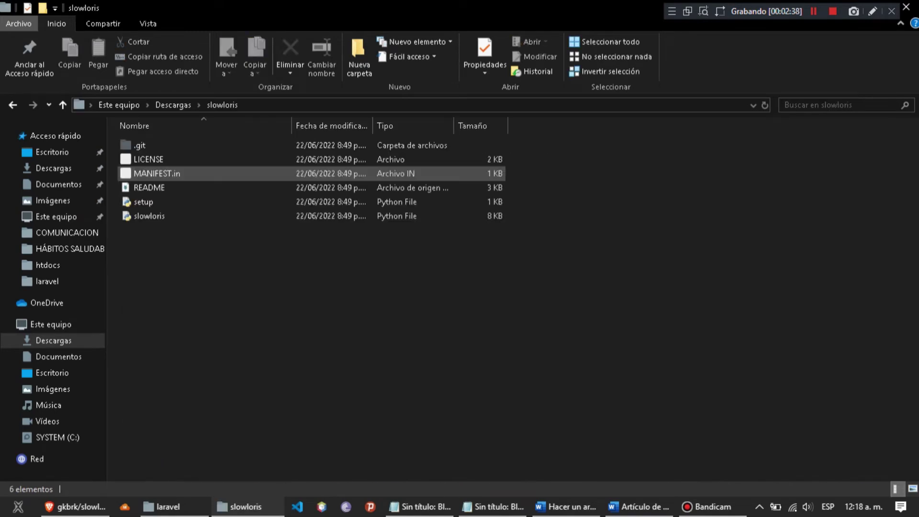
pyautogui.moveTo(298, 347); pyautogui.dragTo(114, 153)
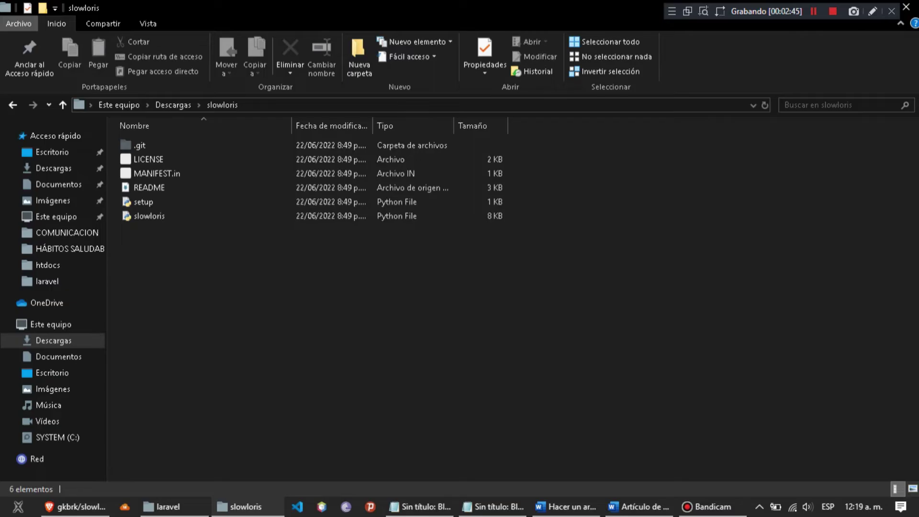
# Launch an administrator Command Prompt from the Windows search for cmd.
pyautogui.press('super')
pyautogui.write('cmd')
pyautogui.press('Return')
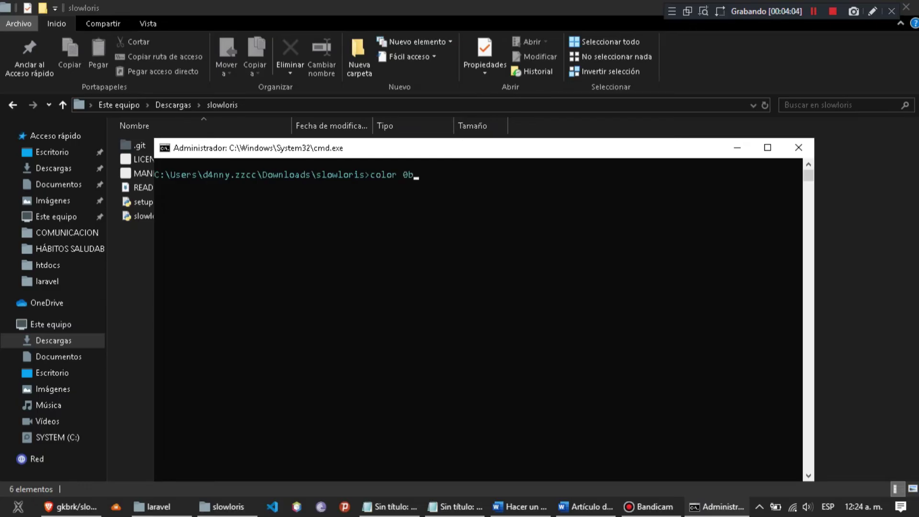
pyautogui.press('Up')
pyautogui.press('Up')
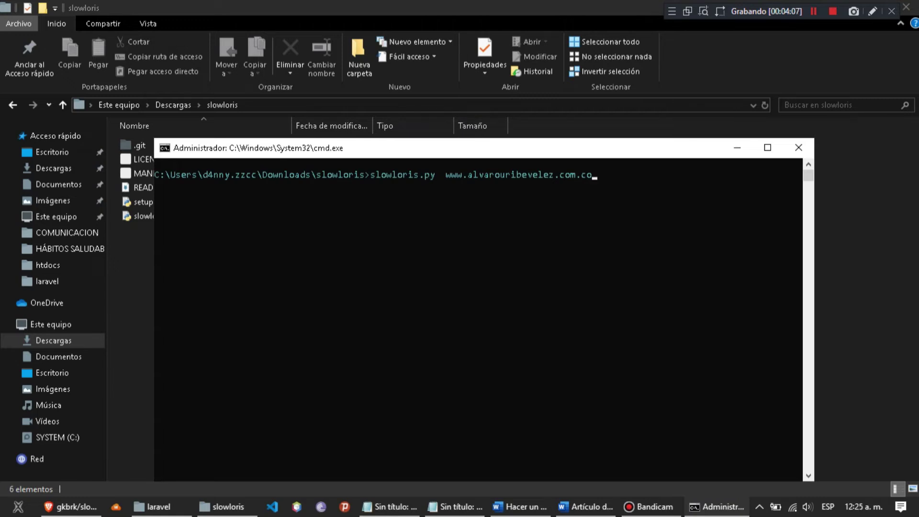
pyautogui.press('Return')
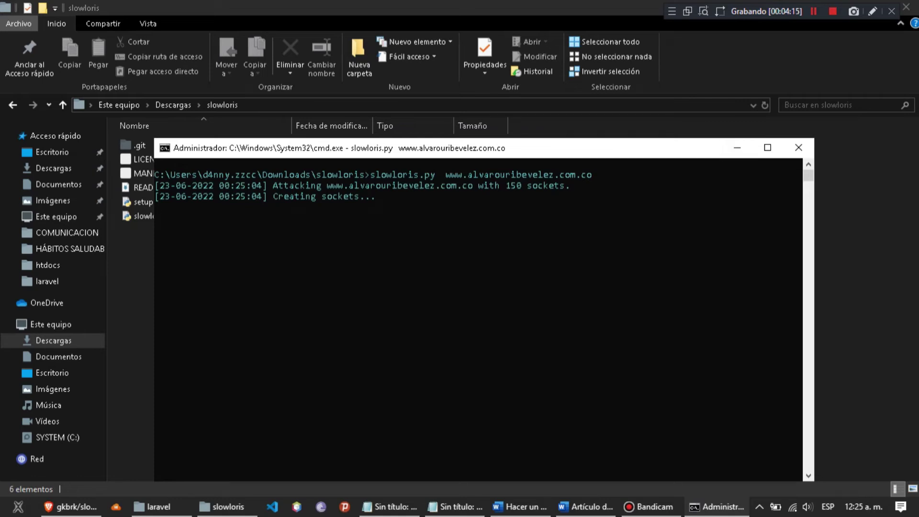
# Switch back to the browser showing the slowloris GitHub page.
pyautogui.click(813, 12)
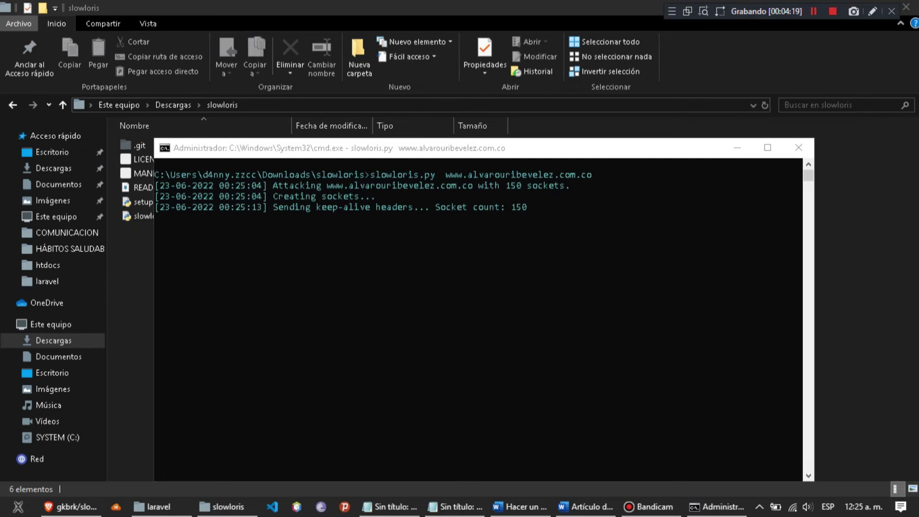
pyautogui.click(814, 10)
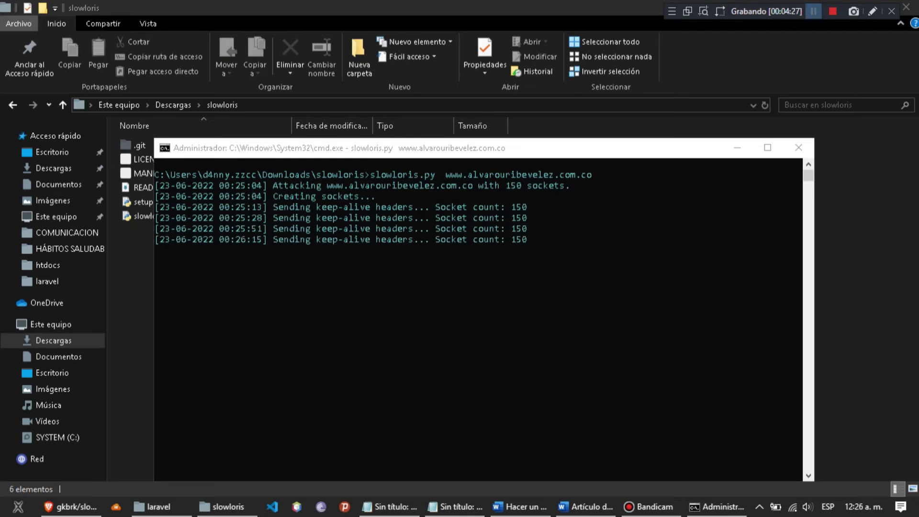
pyautogui.hotkey('shift', 'F12')
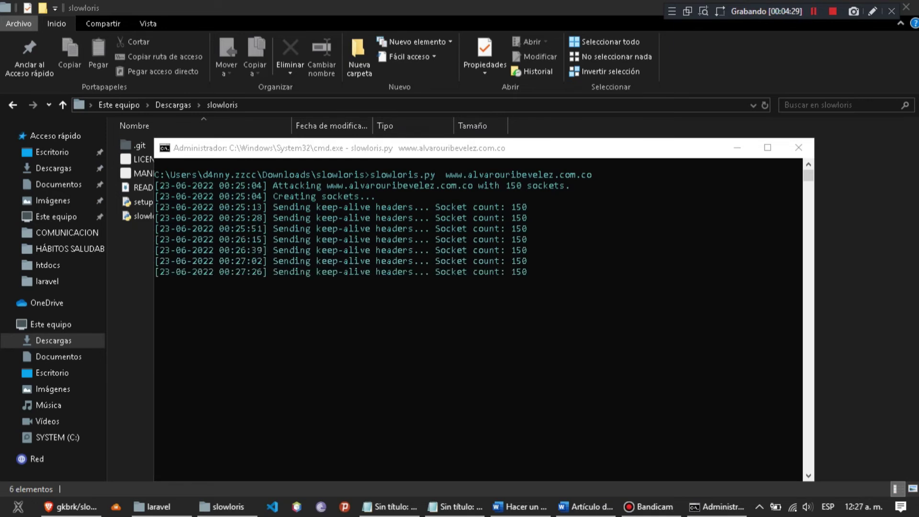
pyautogui.hotkey('shift', 'F12')
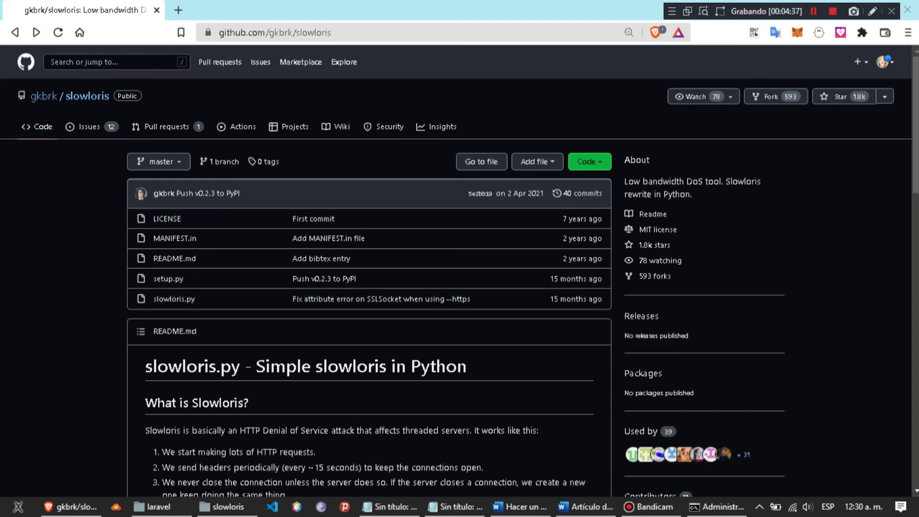
pyautogui.click(36, 32)
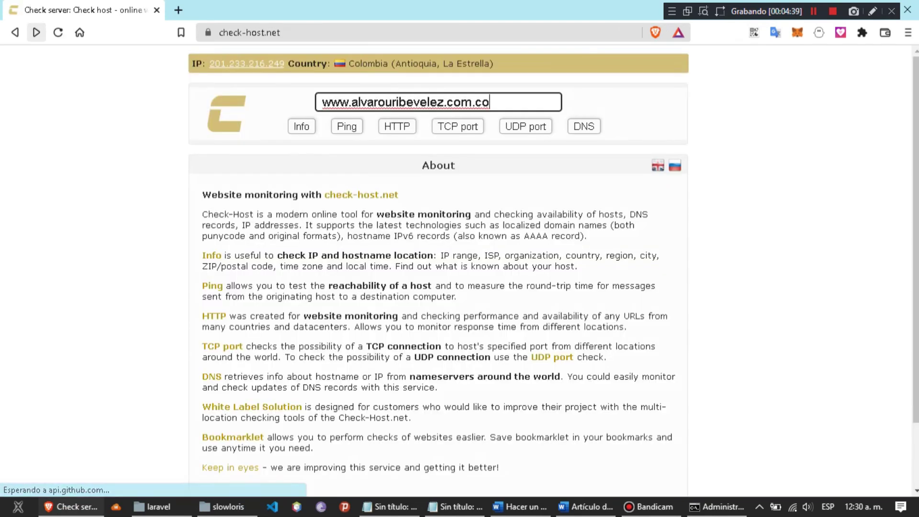
pyautogui.press('Return')
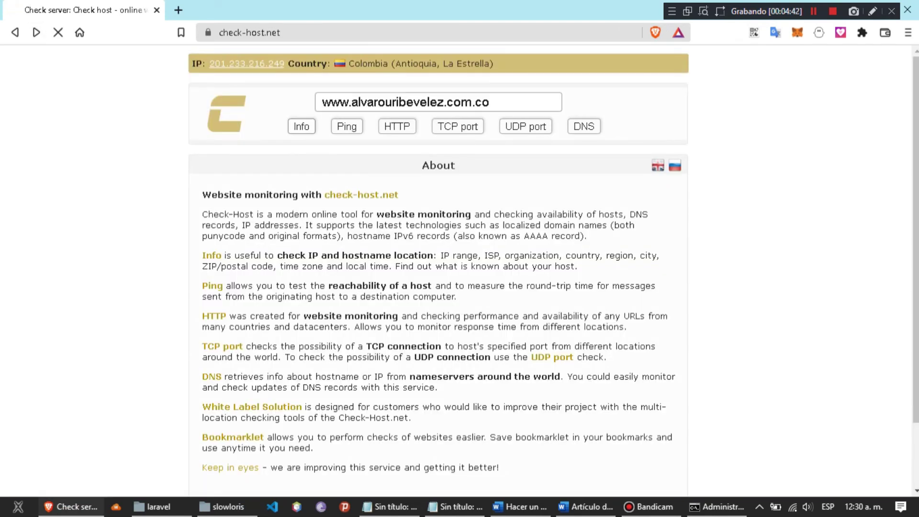
pyautogui.scroll(-1, 460, 274)
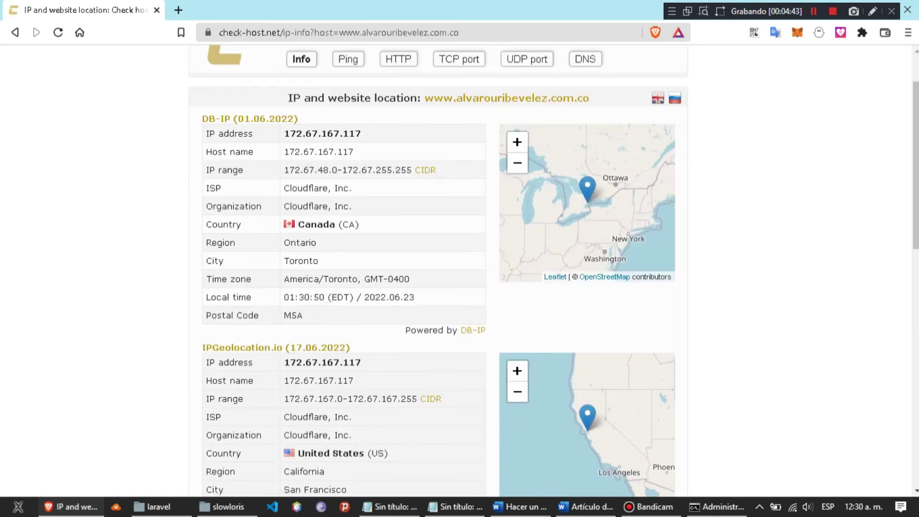
pyautogui.scroll(-4, 460, 273)
pyautogui.scroll(5, 460, 273)
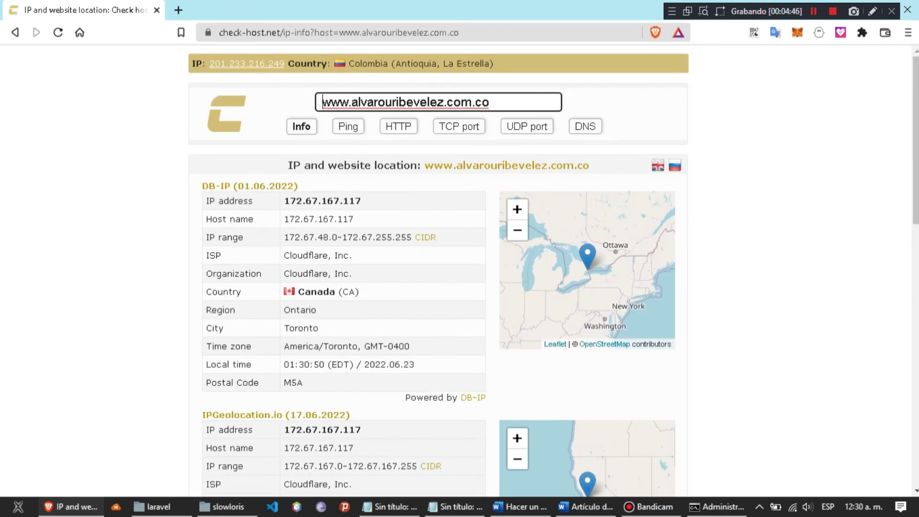
pyautogui.click(348, 126)
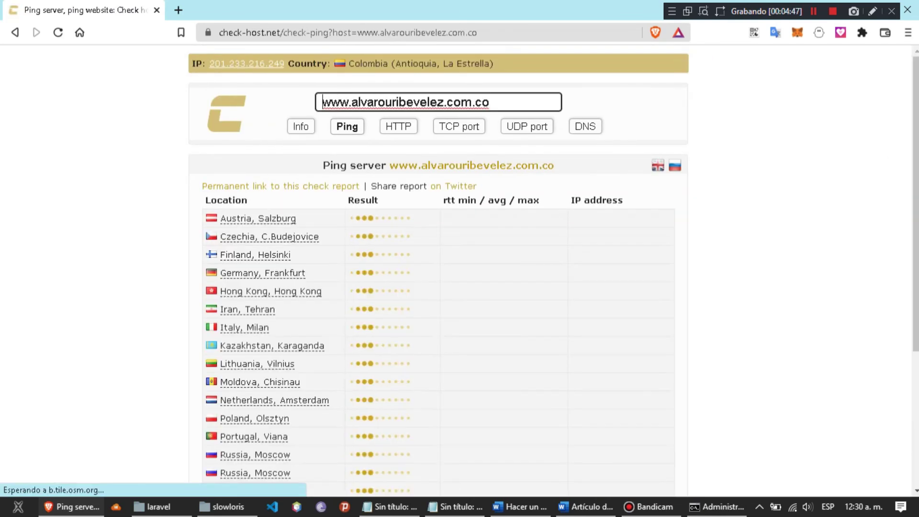
pyautogui.click(399, 126)
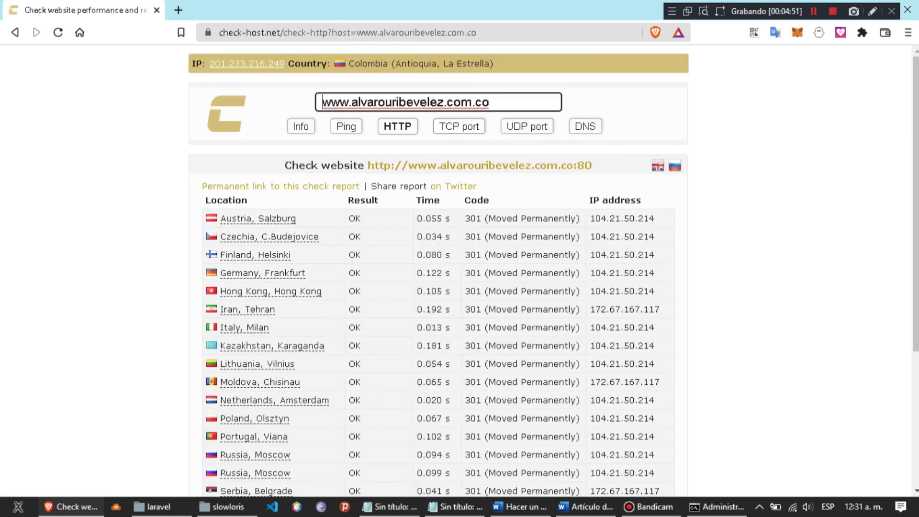
pyautogui.click(459, 126)
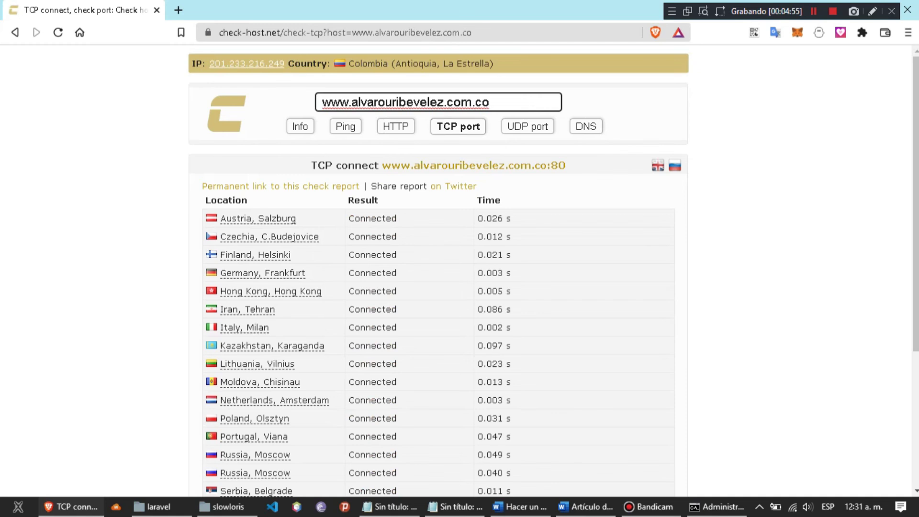
pyautogui.scroll(-3, 460, 288)
pyautogui.scroll(3, 460, 288)
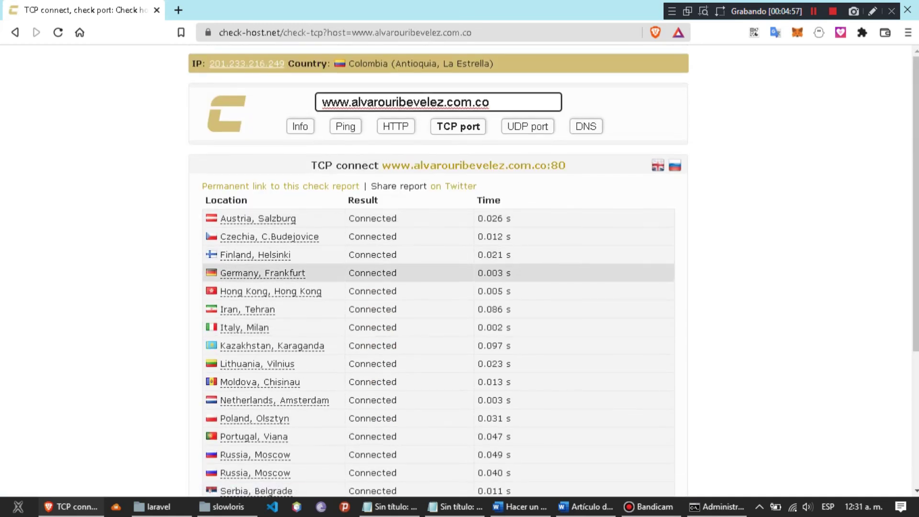
# Bring the running slowloris Command Prompt back to the front.
pyautogui.click(719, 508)
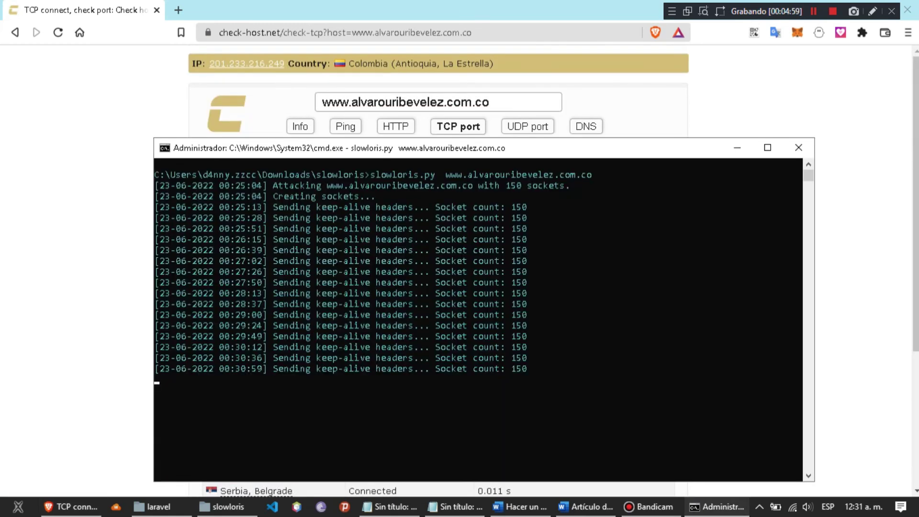